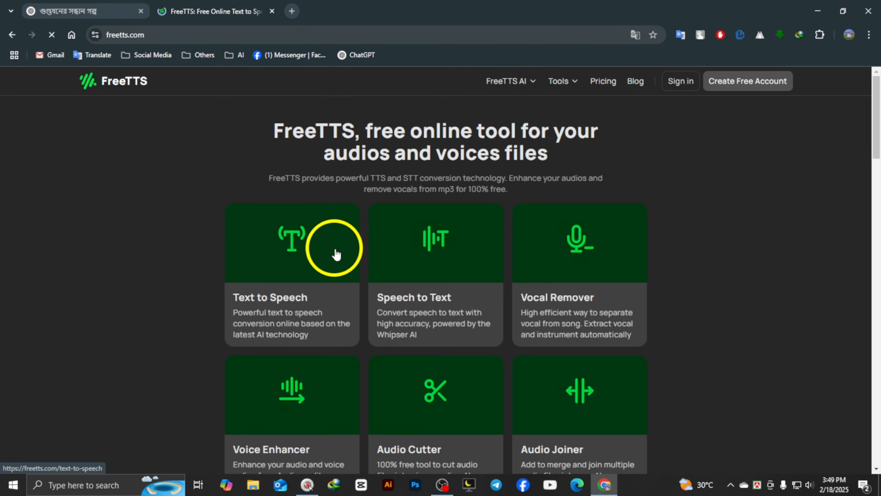
Look through the audio tools on the FreeTTS home page and open Text to Speech
scroll(335, 252, "down", 5)
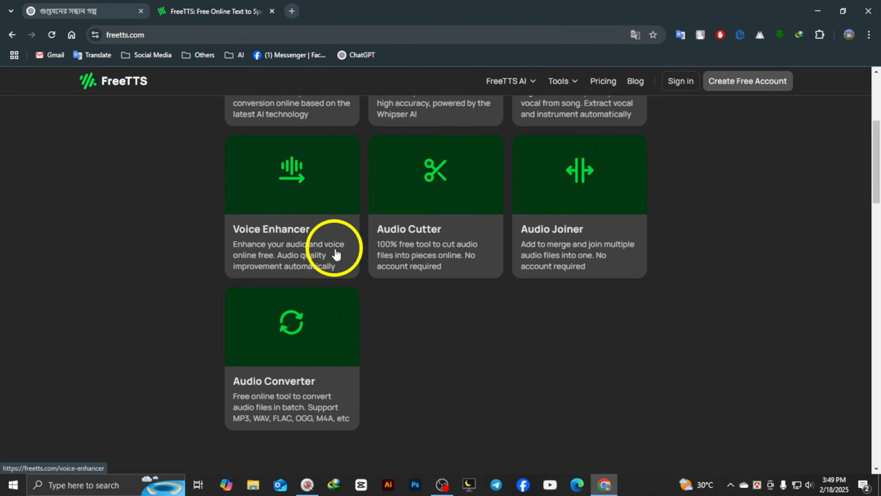
scroll(335, 253, "up", 4)
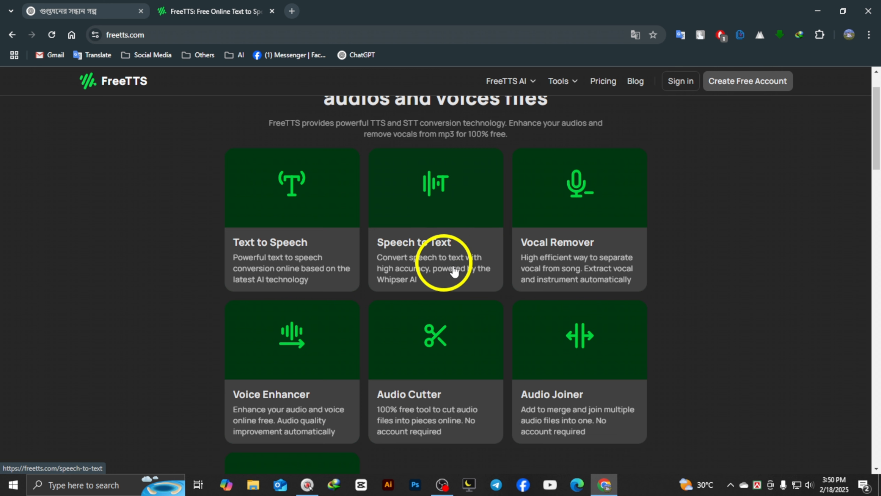
scroll(434, 248, "down", 3)
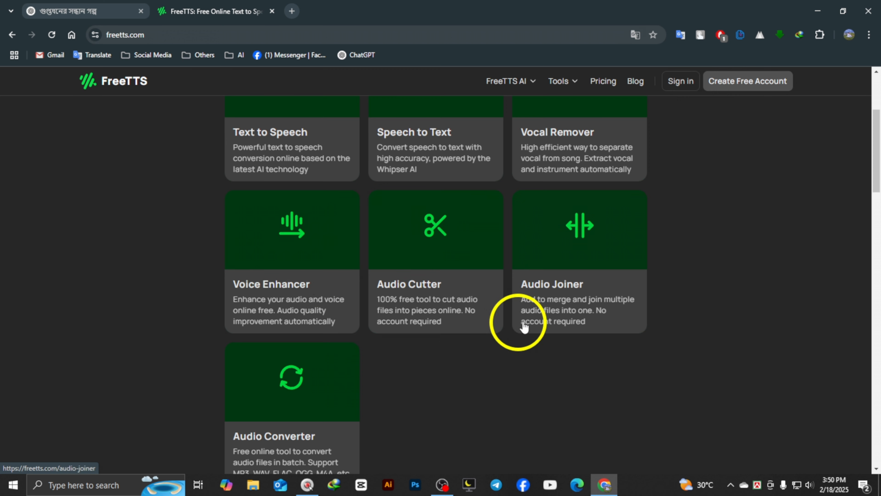
scroll(590, 349, "up", 5)
scroll(488, 371, "down", 8)
scroll(364, 305, "up", 7)
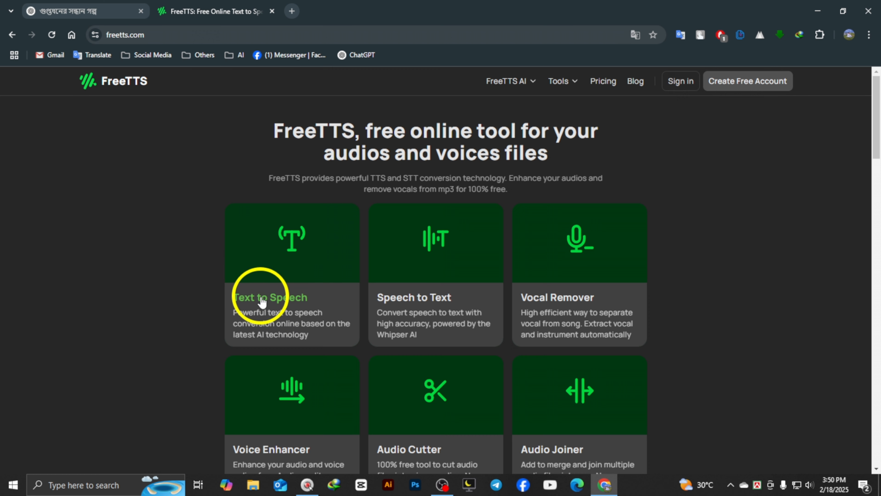
left_click(343, 298)
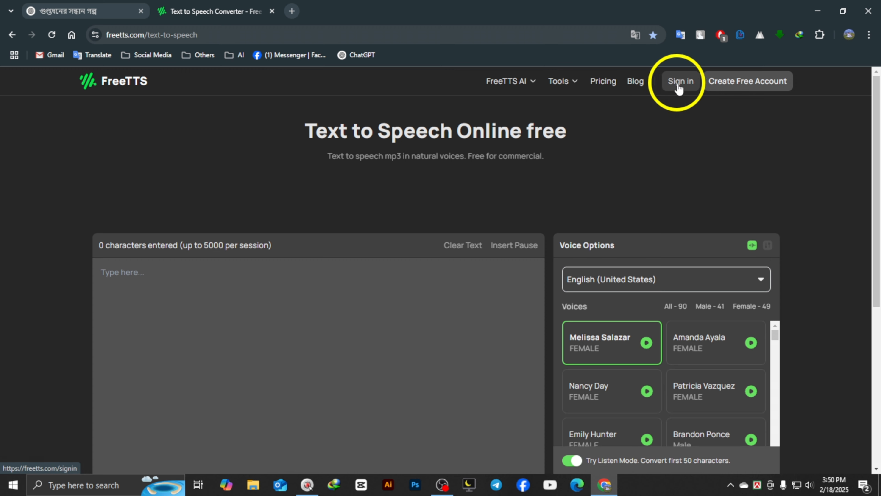
Sign in to the site with the Google account
left_click(681, 82)
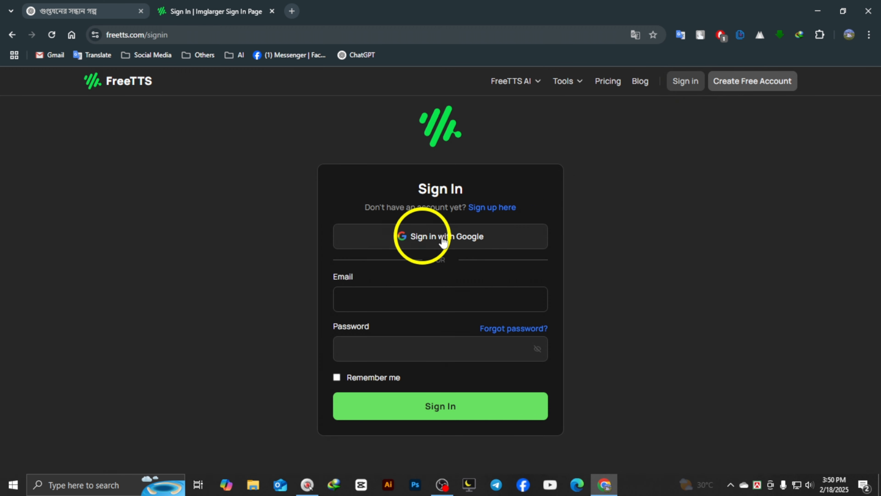
left_click(465, 247)
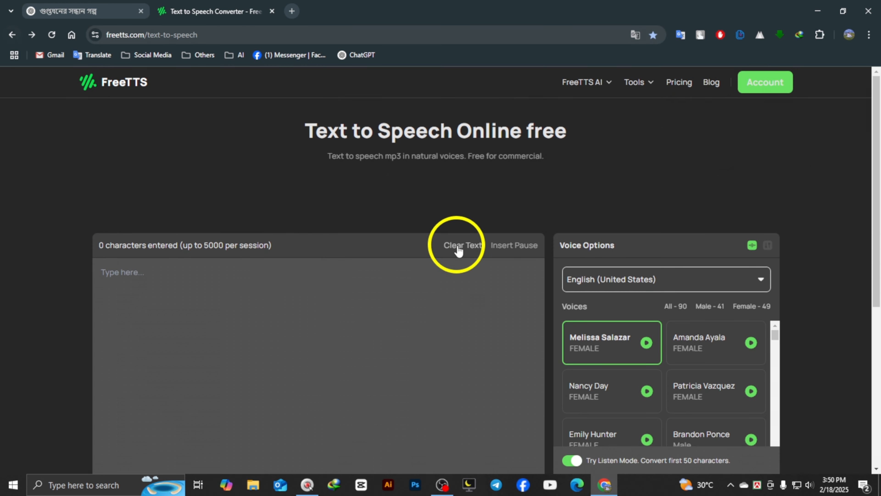
scroll(461, 247, "down", 3)
scroll(461, 247, "up", 3)
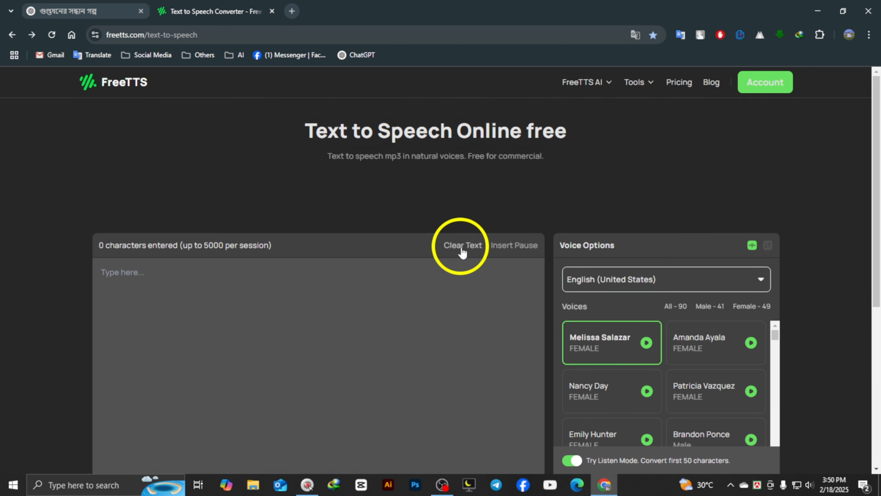
Search the voice languages for "ban" and set the language to Bangla (Bangladesh)
left_click(682, 286)
left_click(625, 311)
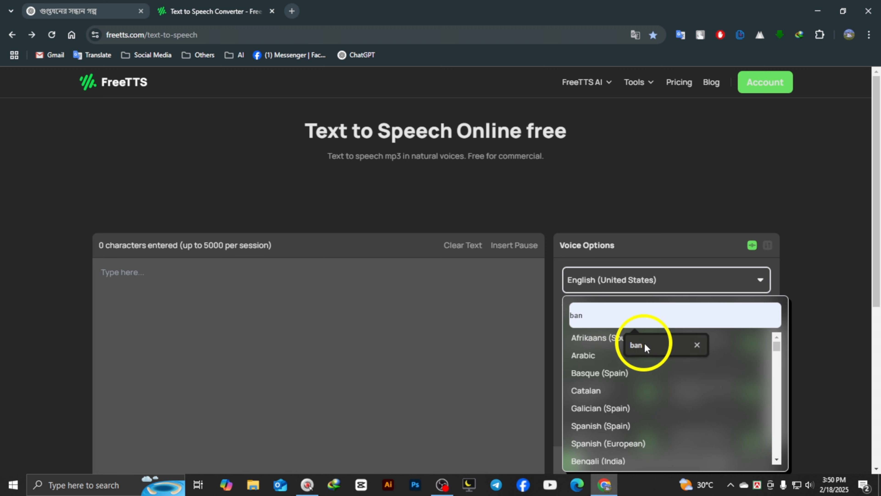
scroll(611, 384, "down", 3)
scroll(610, 384, "down", 10)
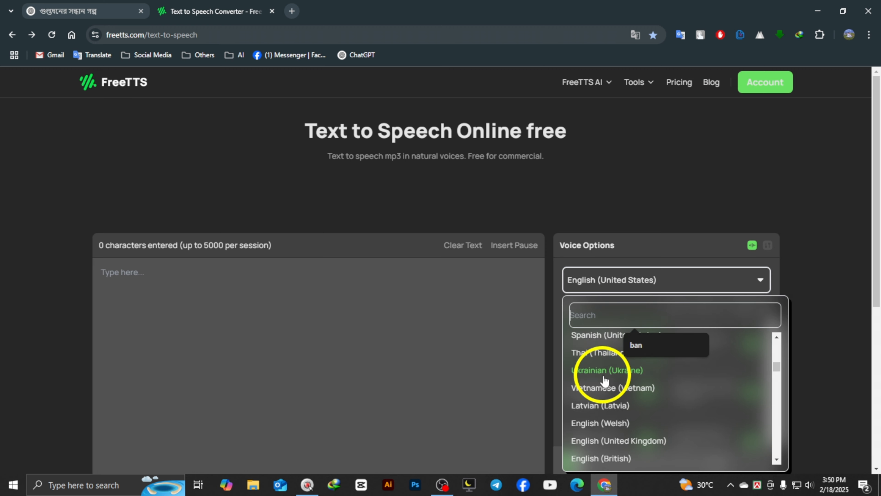
scroll(604, 379, "down", 10)
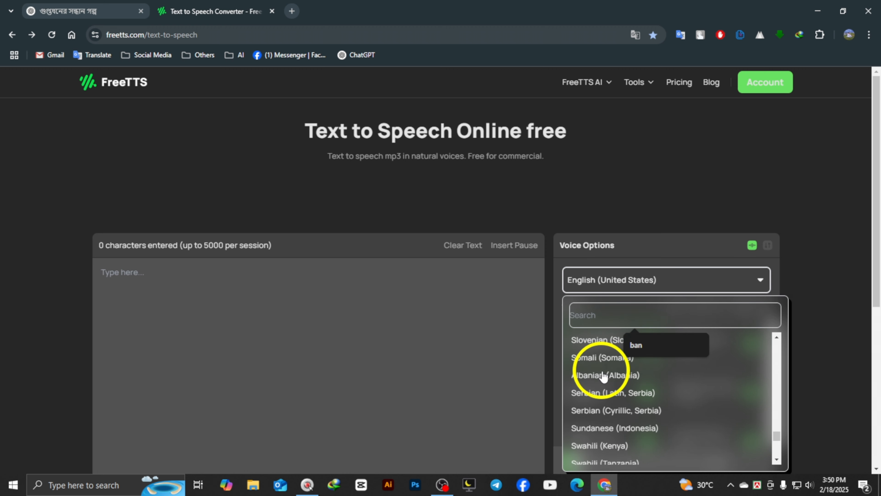
scroll(603, 370, "up", 15)
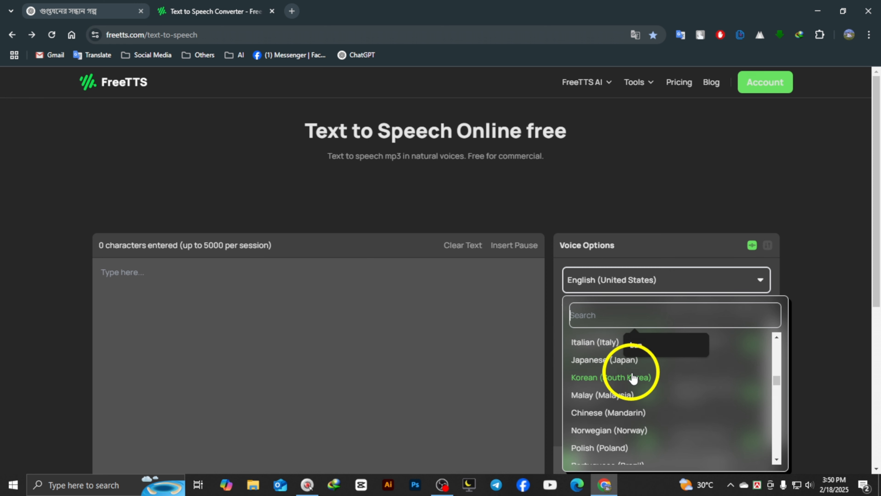
left_click(640, 346)
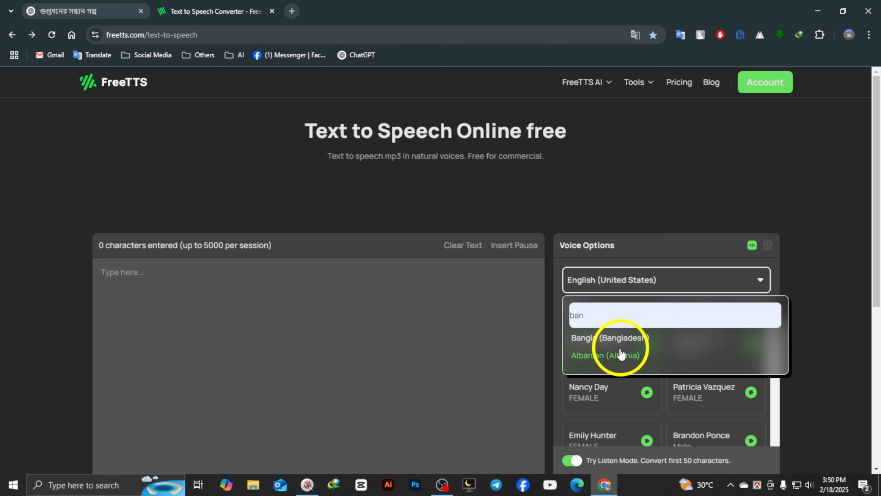
left_click(612, 339)
Play the sample of the female Bangla voice and the sample of the male one
scroll(551, 217, "down", 1)
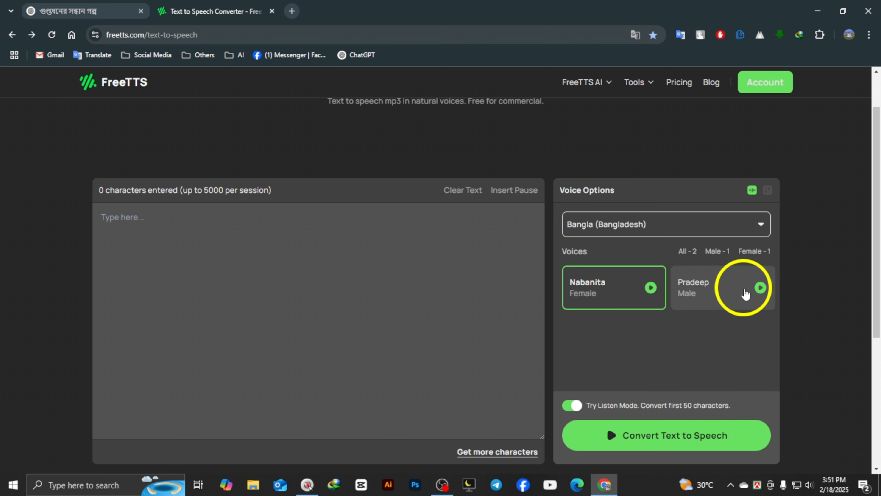
left_click(654, 290)
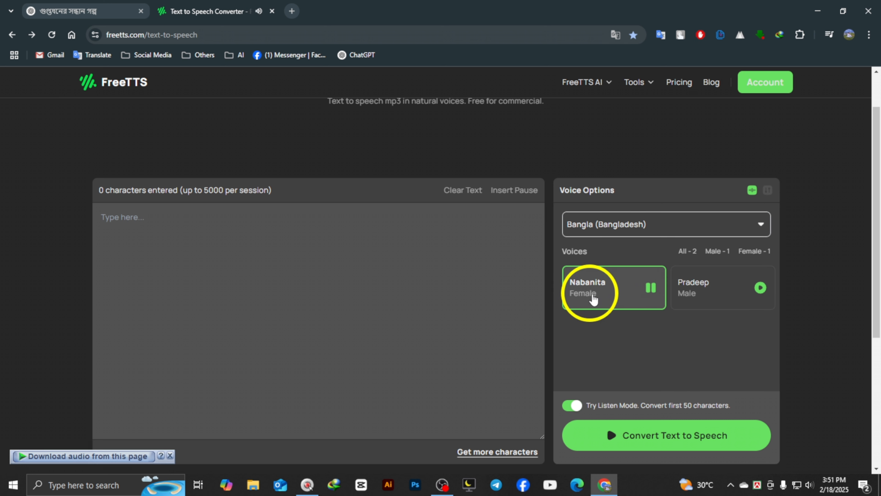
left_click(760, 289)
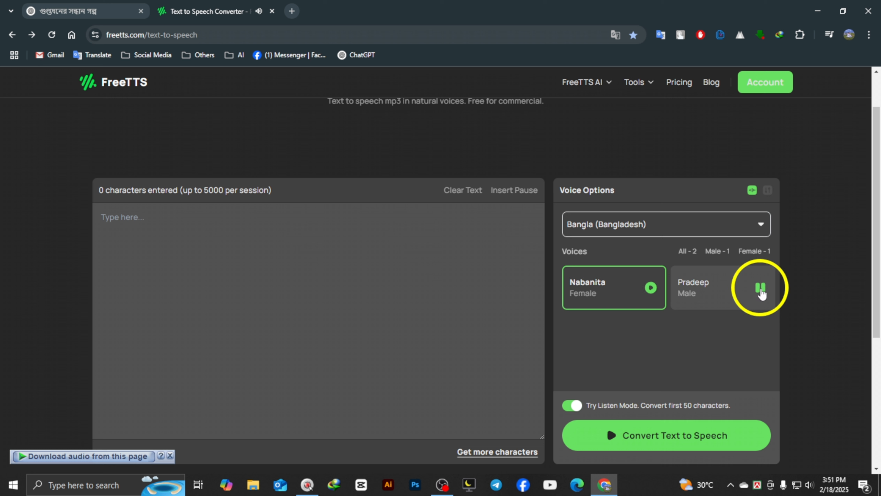
left_click(760, 288)
Paste the copied Bangla story passage titled রহস্যের খোঁজে into the empty text box
scroll(476, 254, "down", 2)
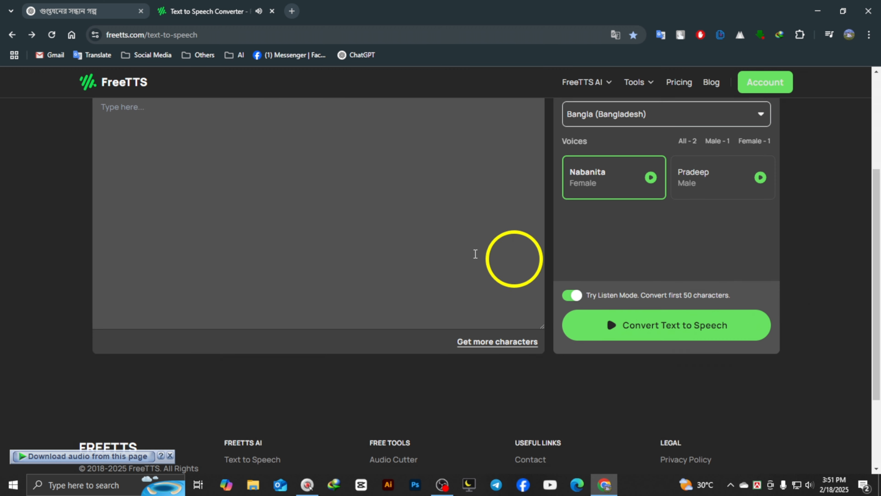
scroll(273, 223, "up", 1)
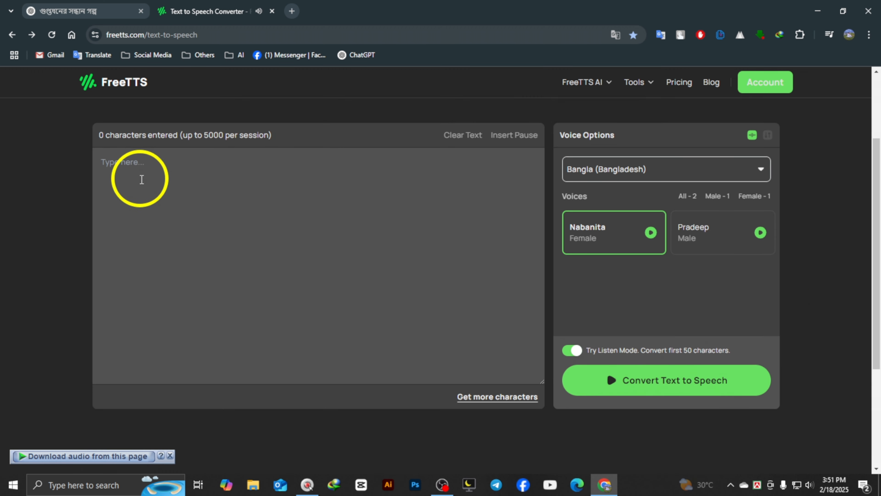
right_click(127, 170)
left_click(160, 291)
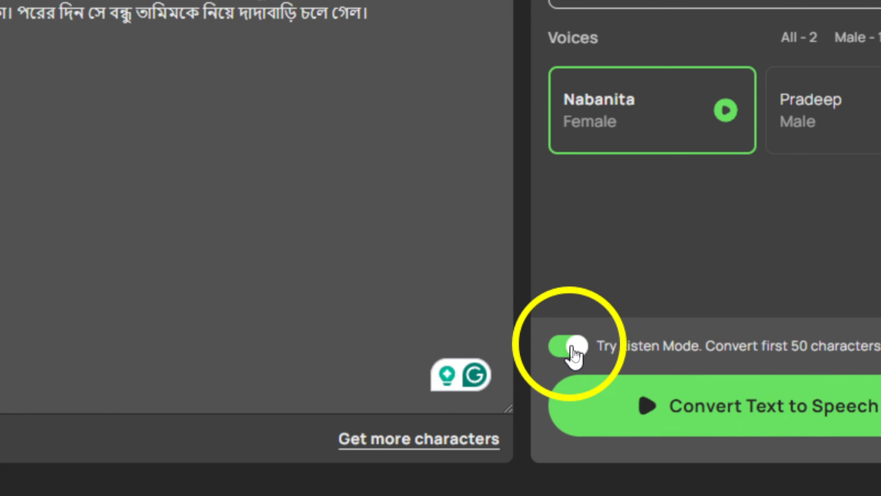
Turn off Try Listen Mode and convert the full passage to speech with the female voice
left_click(574, 353)
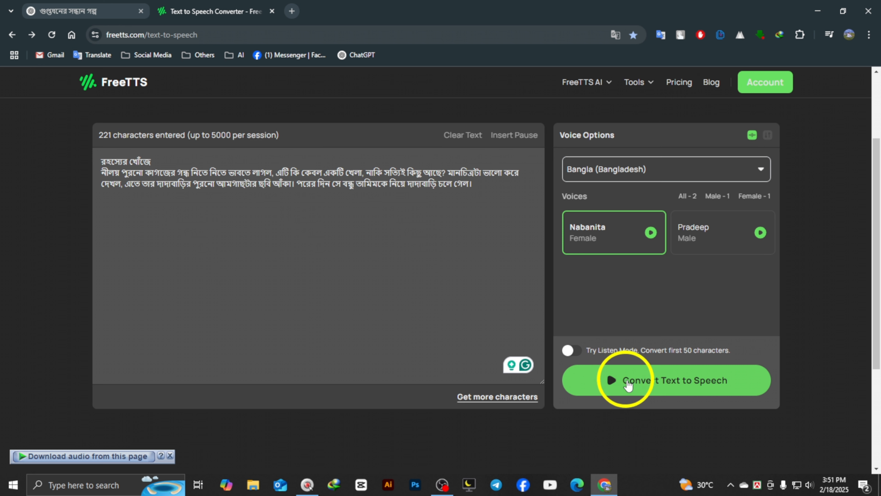
left_click(698, 383)
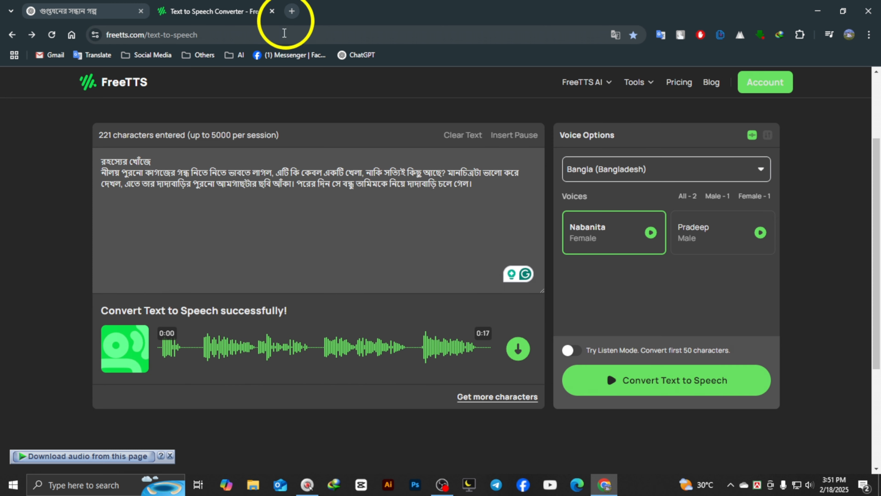
Play the generated audio and replay its opening part to check the pronunciation against the text
left_click(162, 347)
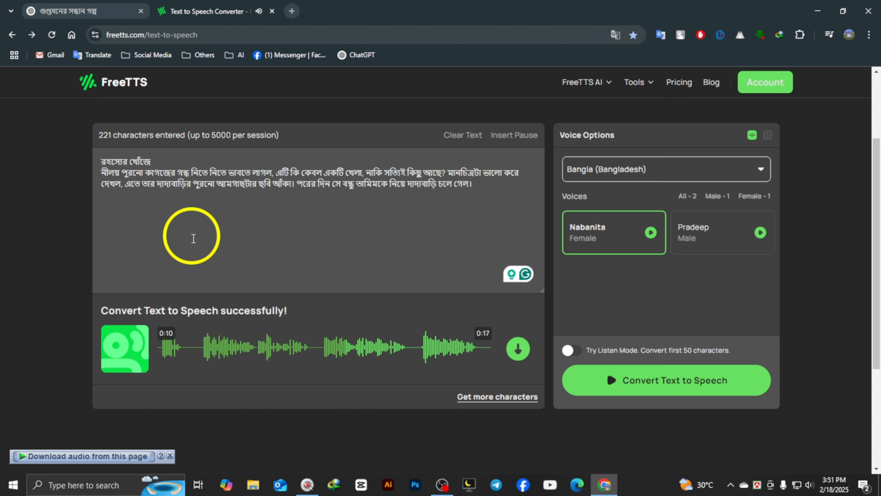
left_click(166, 358)
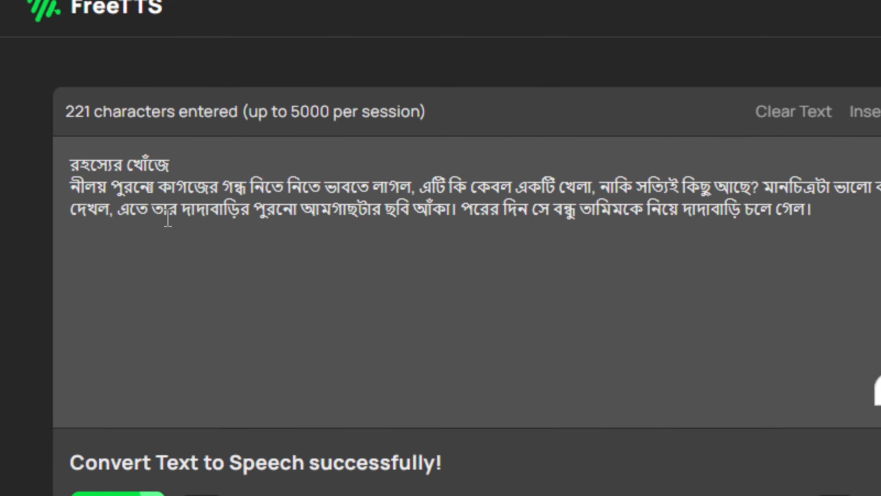
scroll(221, 237, "down", 5)
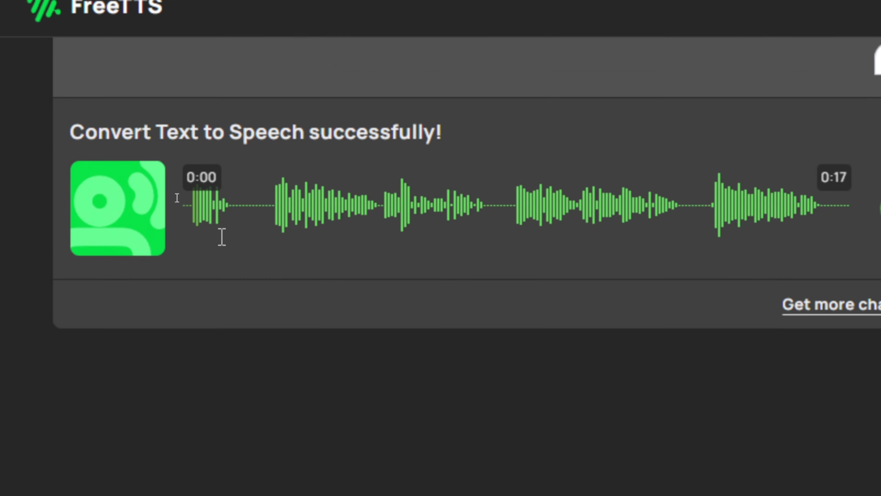
left_click(194, 210)
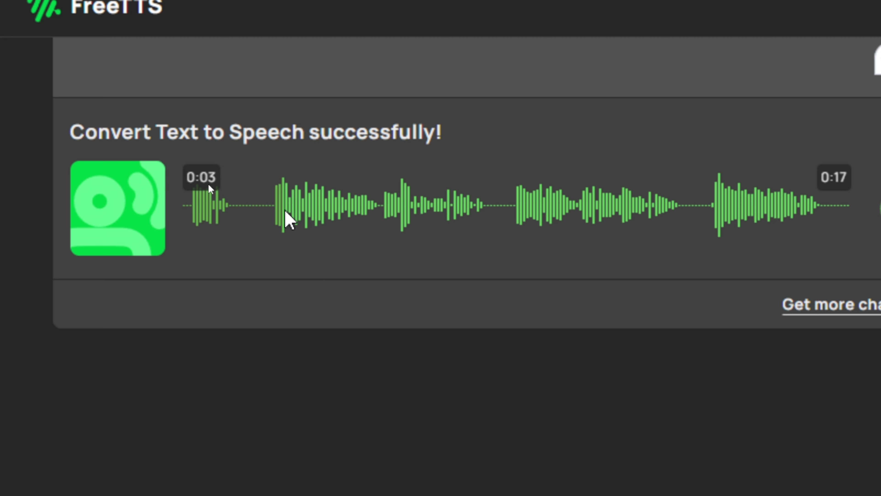
left_click(299, 206)
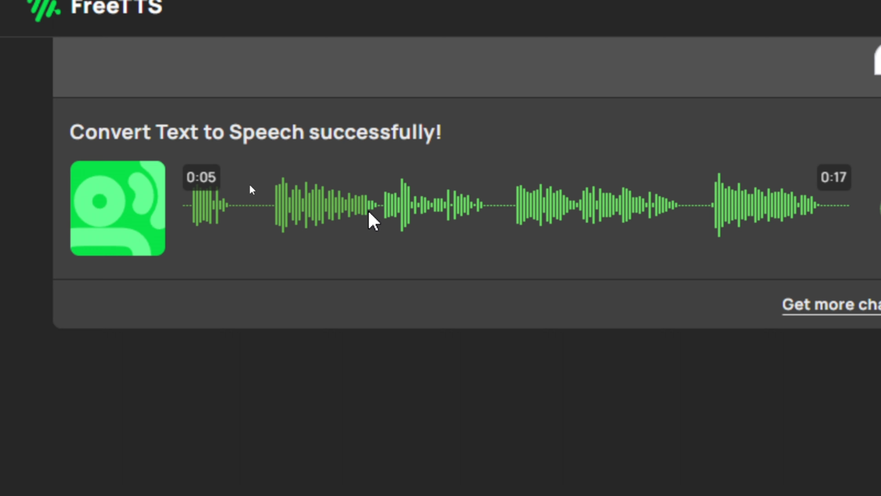
left_click(337, 202)
Respell the word কাগজের in the story's first sentence as কাগোজের
scroll(350, 233, "up", 1)
scroll(350, 234, "up", 6)
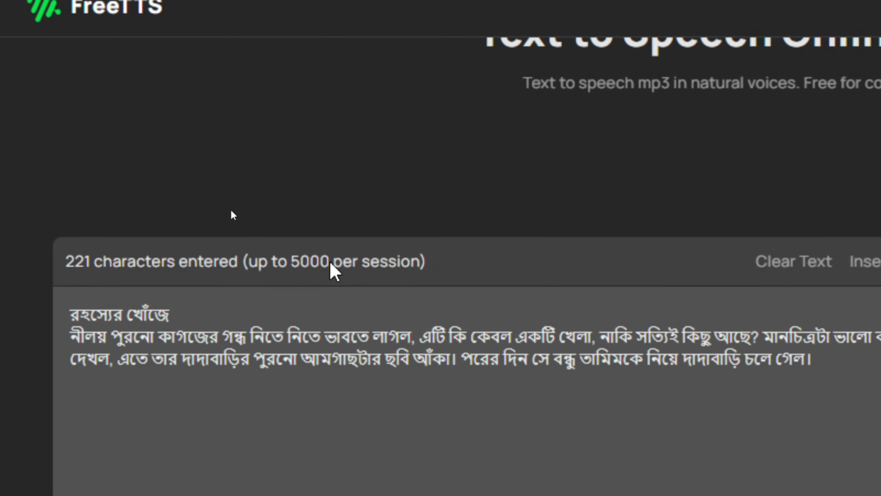
scroll(334, 270, "down", 2)
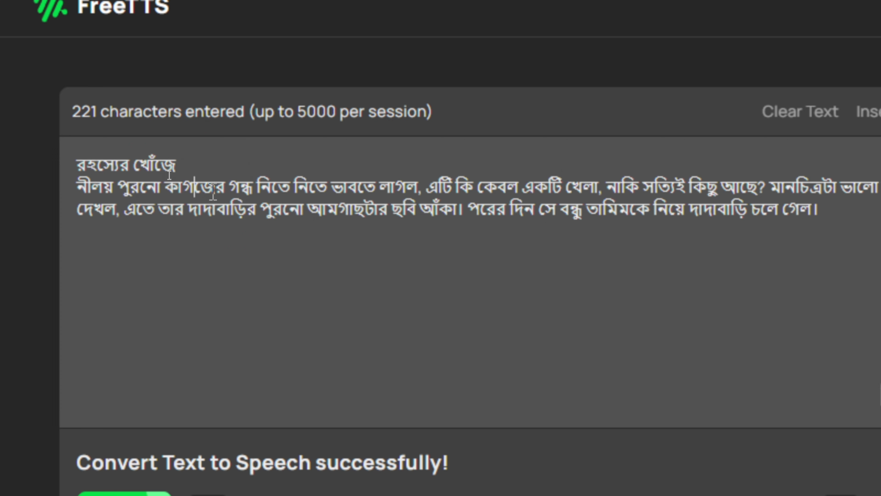
key("BackSpace")
type("গে")
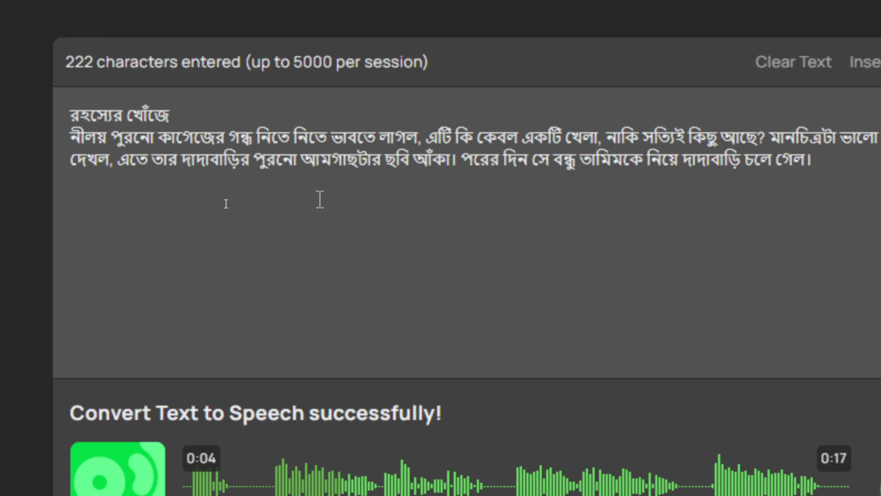
type("া")
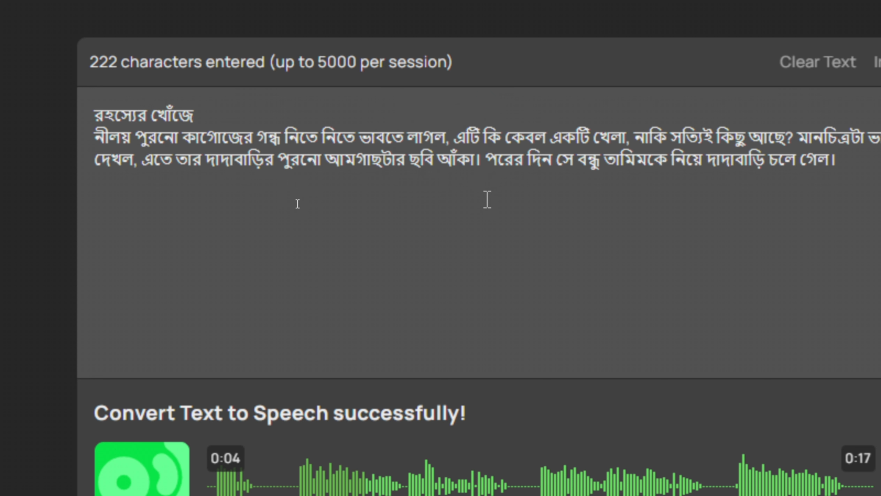
Respell the word লাগল in the first sentence as লাগলো
key("BackSpace")
type("লে")
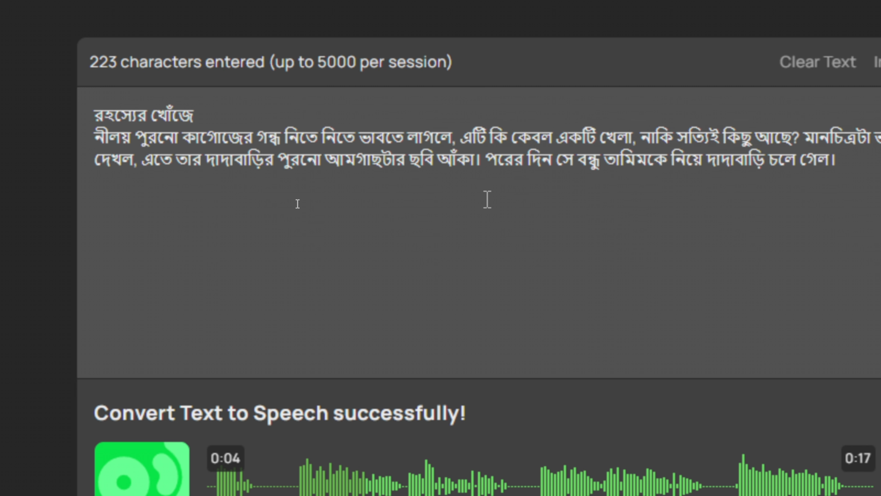
key("BackSpace")
type("ো")
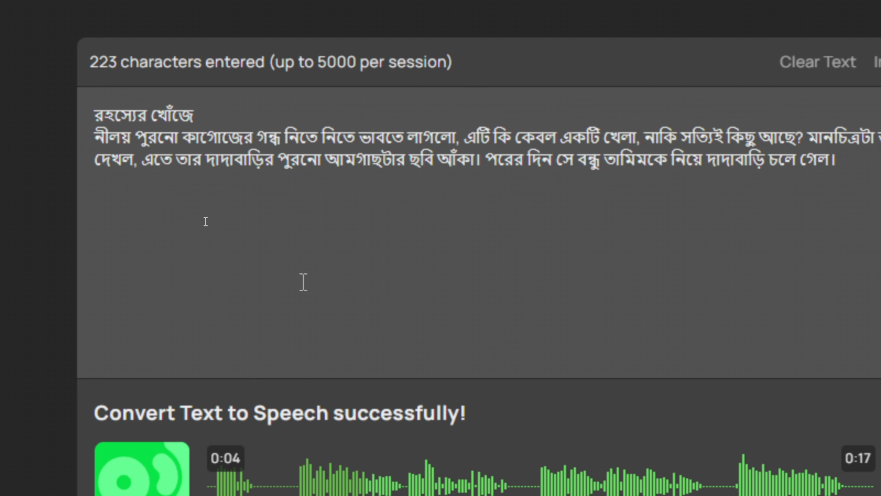
Respell the word দেখল at the start of the passage's last line as দেখলো
left_click_drag(525, 134, 710, 150)
left_click(642, 226)
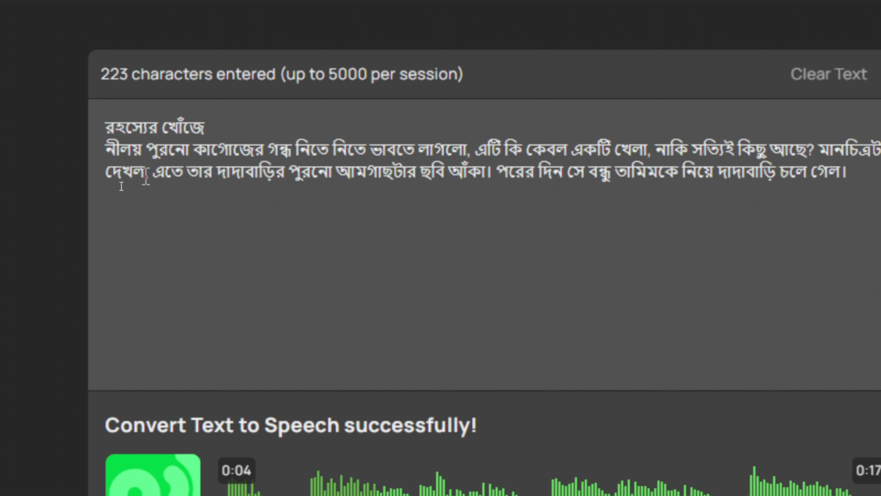
key("BackSpace")
type("লো")
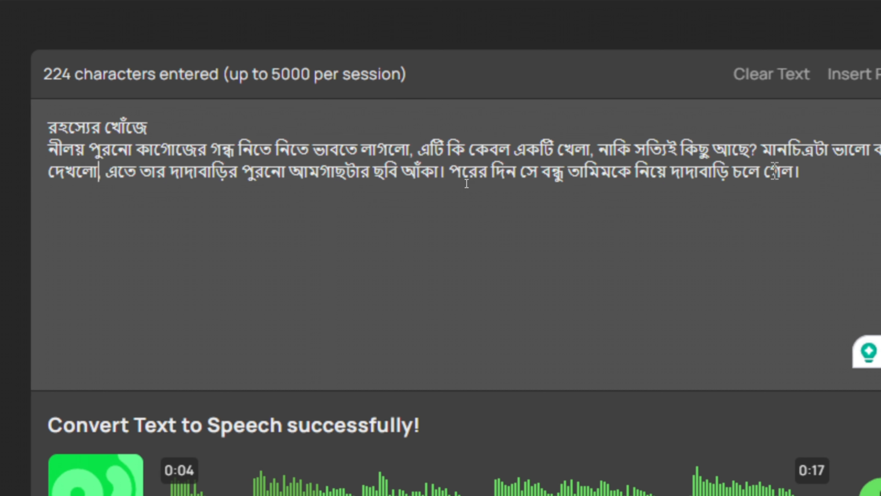
Respell the passage's last word গেল as গেলো, leaving out the closing দাঁড়ি (।) after it
left_click(865, 171)
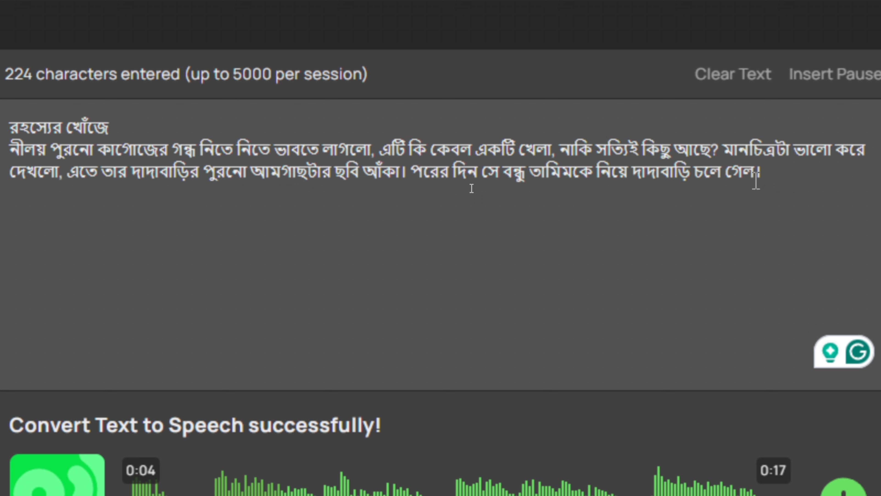
key("BackSpace")
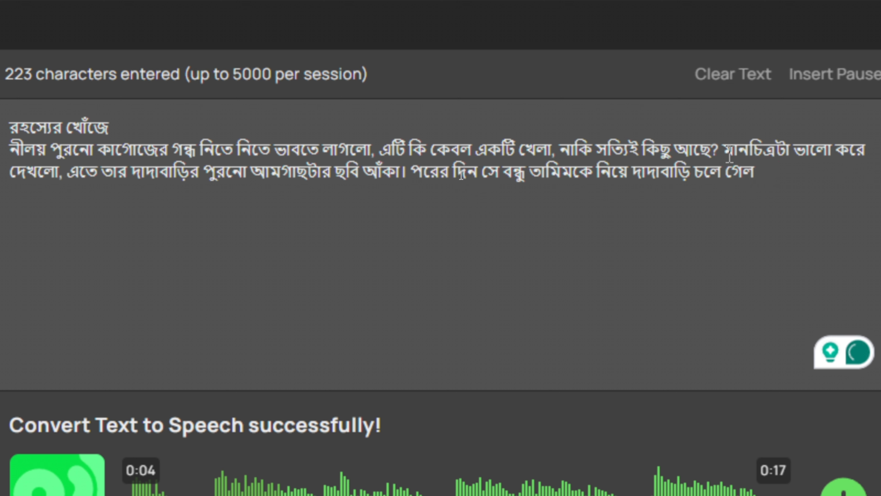
key("BackSpace")
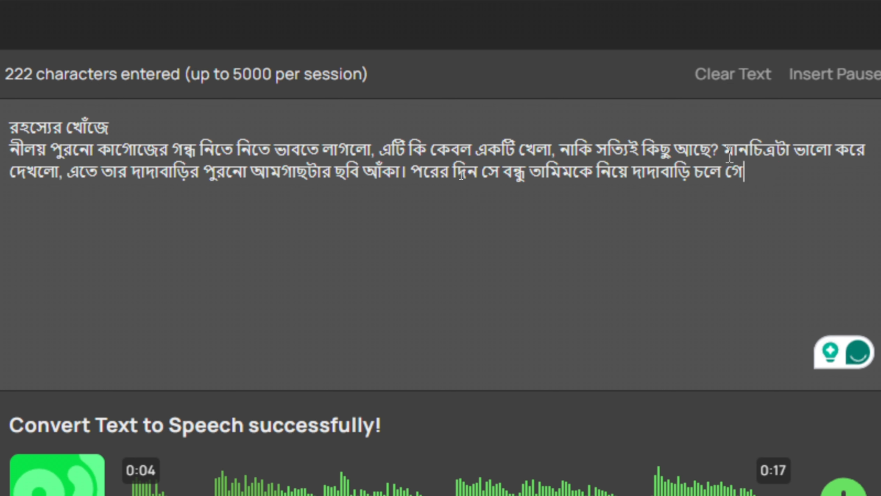
type("লে")
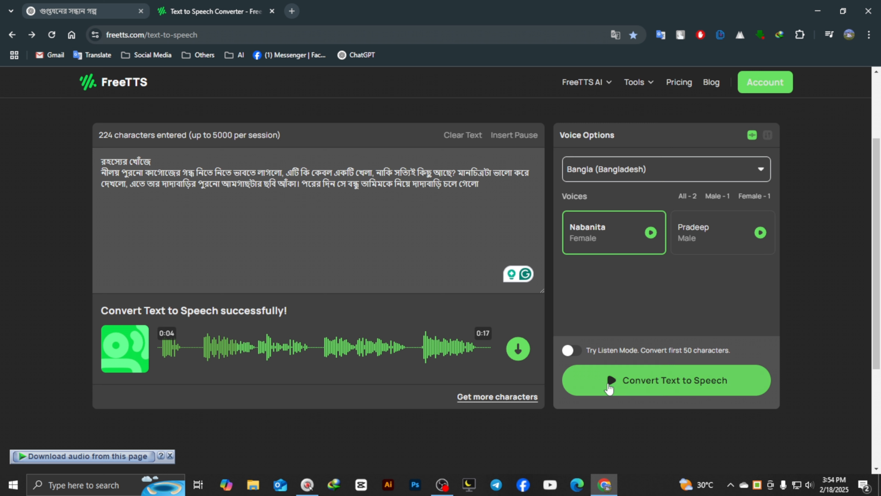
Convert the respelled passage to speech again and play the new audio, replaying its early part to check the corrected words
left_click(654, 389)
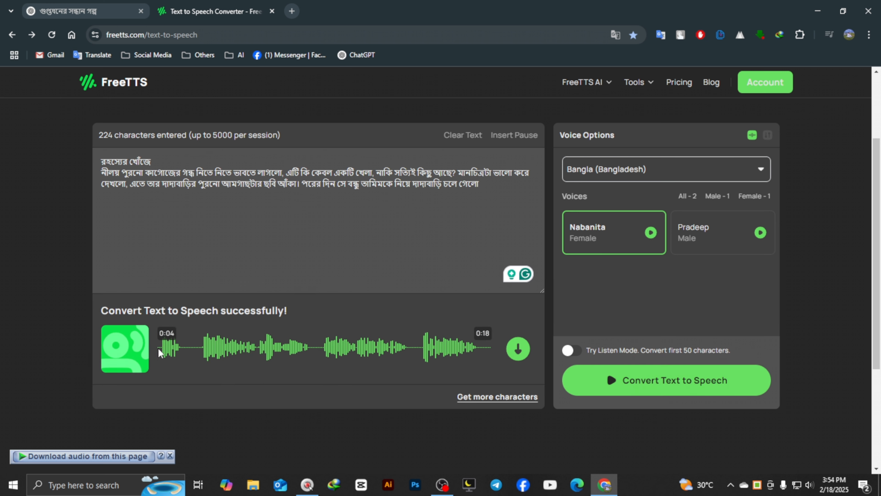
left_click(160, 348)
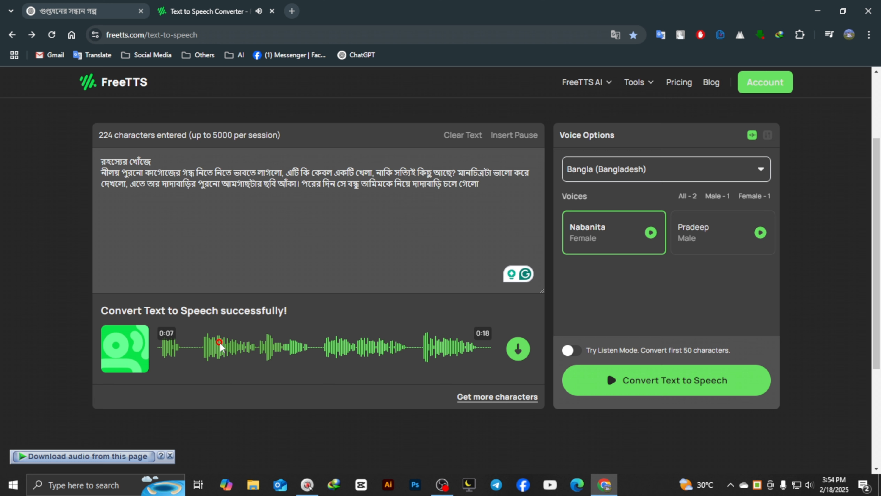
left_click(220, 343)
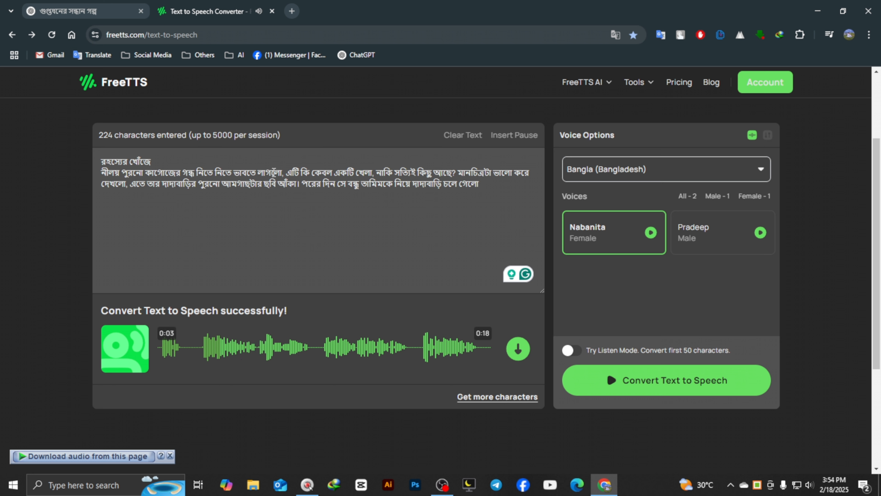
left_click(247, 348)
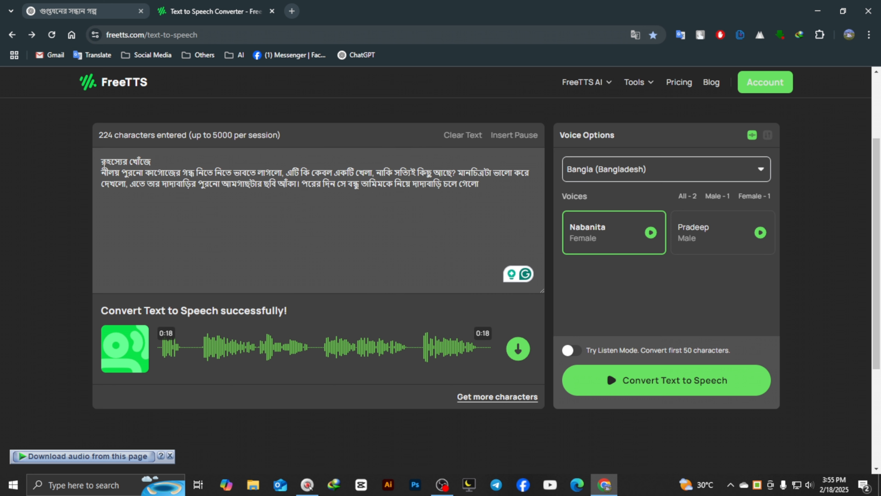
left_click(148, 181)
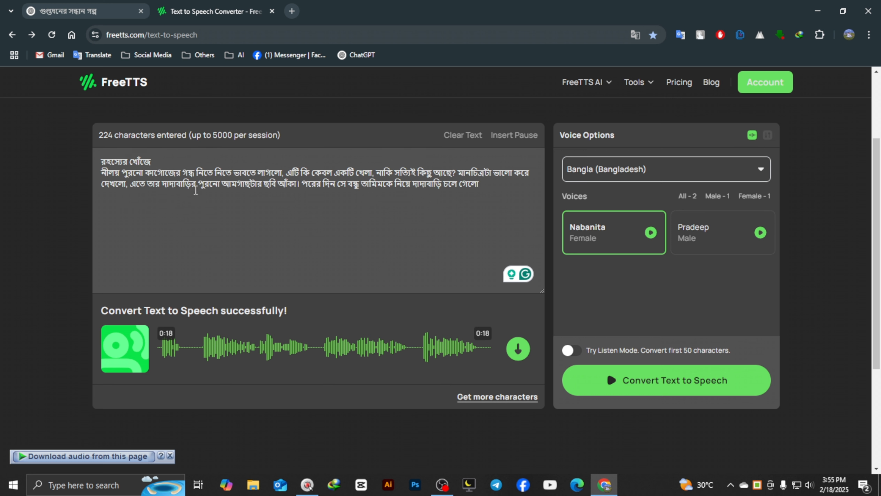